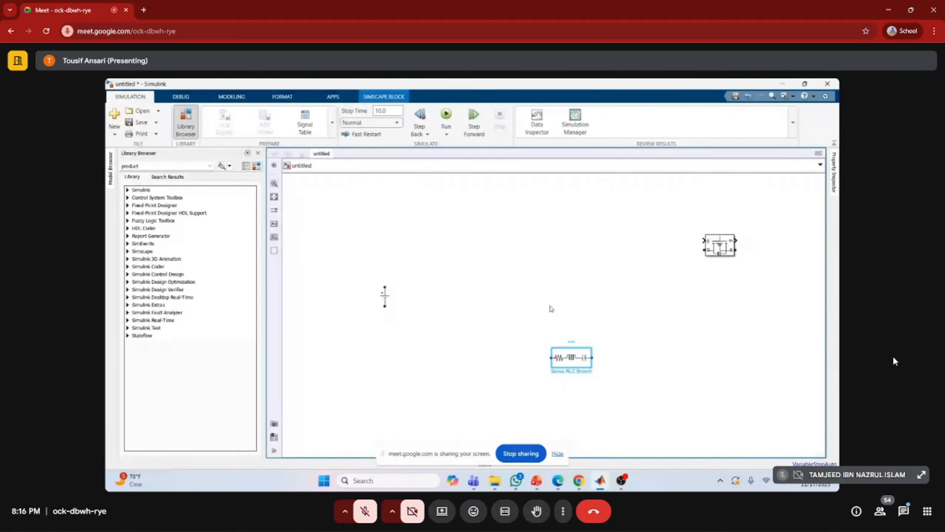
Paste two copies of the Series RLC Branch block between the DC voltage source and the original branch
{"action": "left_click", "coordinate": [468, 285]}
{"action": "key", "text": "ctrl+v"}
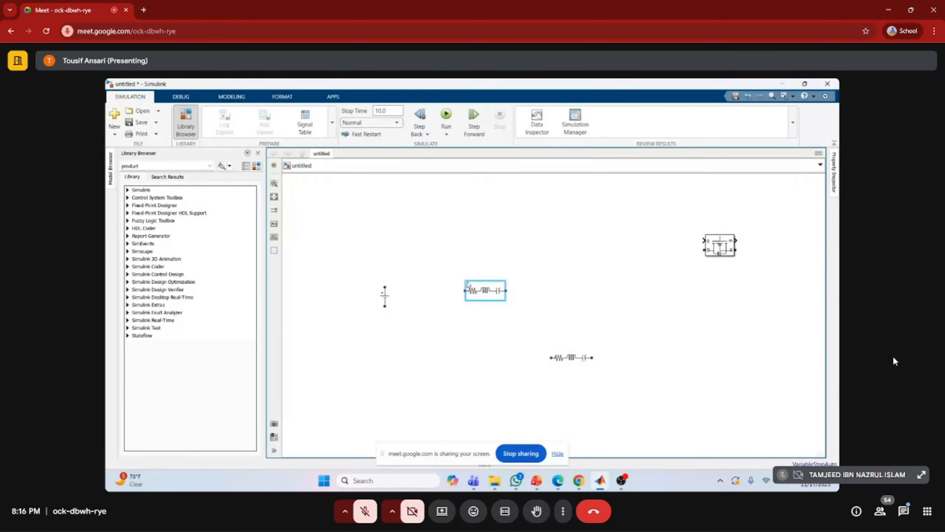
{"action": "key", "text": "ctrl+v"}
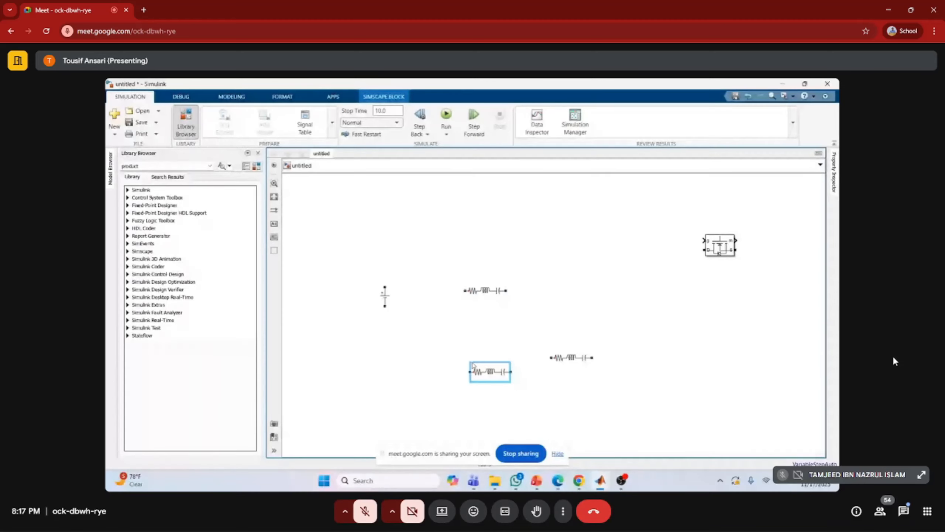
Rotate both pasted RLC branches to vertical and place one above and one below the voltage source's level
{"action": "left_click", "coordinate": [476, 294]}
{"action": "key", "text": "ctrl+r"}
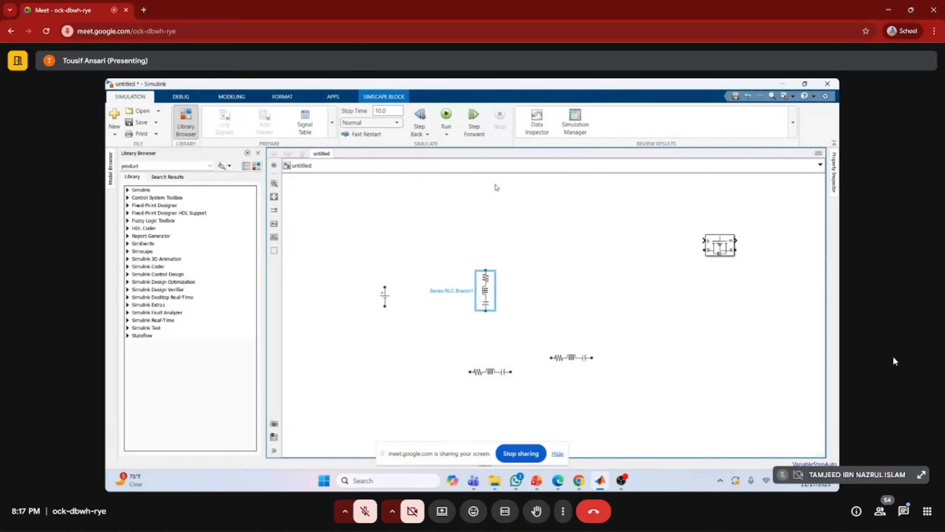
{"action": "left_click_drag", "start_coordinate": [482, 291], "coordinate": [461, 245]}
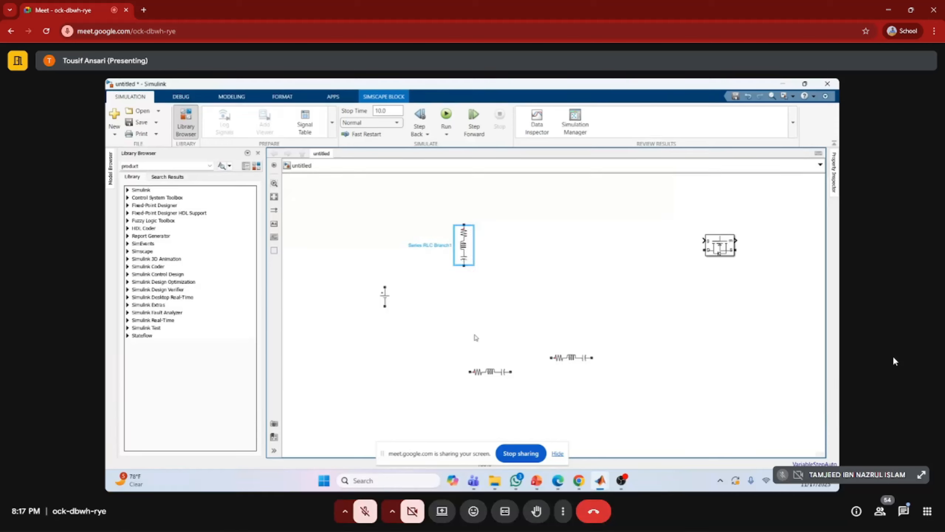
{"action": "left_click", "coordinate": [491, 368]}
{"action": "key", "text": "ctrl+r"}
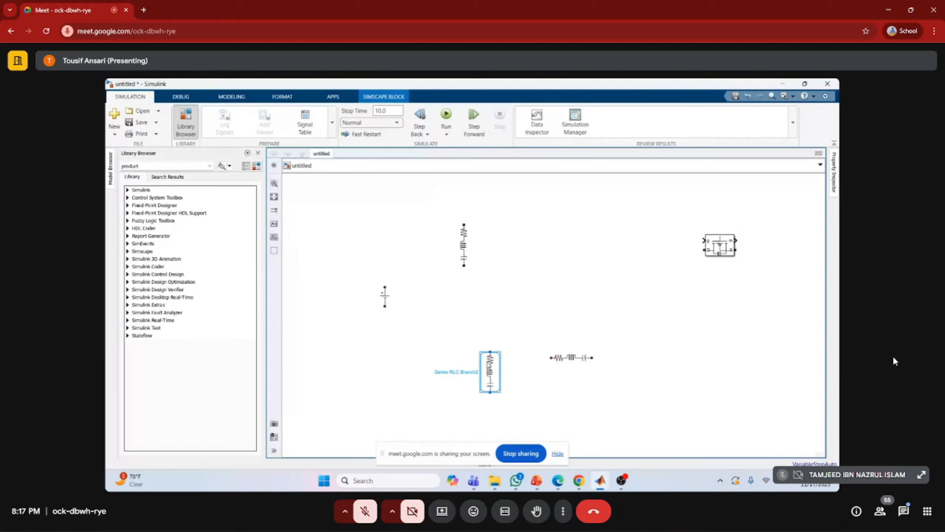
{"action": "left_click_drag", "start_coordinate": [489, 372], "coordinate": [471, 350]}
Move the horizontal RLC branch to mid-height beside the vertical ones and align the lower vertical branch under the upper one
{"action": "left_click", "coordinate": [571, 363]}
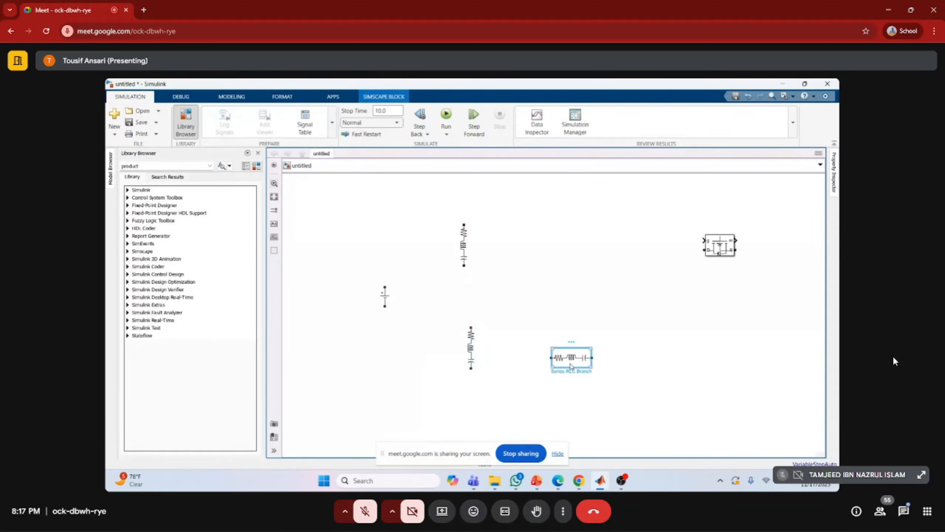
{"action": "left_click_drag", "start_coordinate": [572, 366], "coordinate": [532, 304]}
{"action": "left_click", "coordinate": [471, 348]}
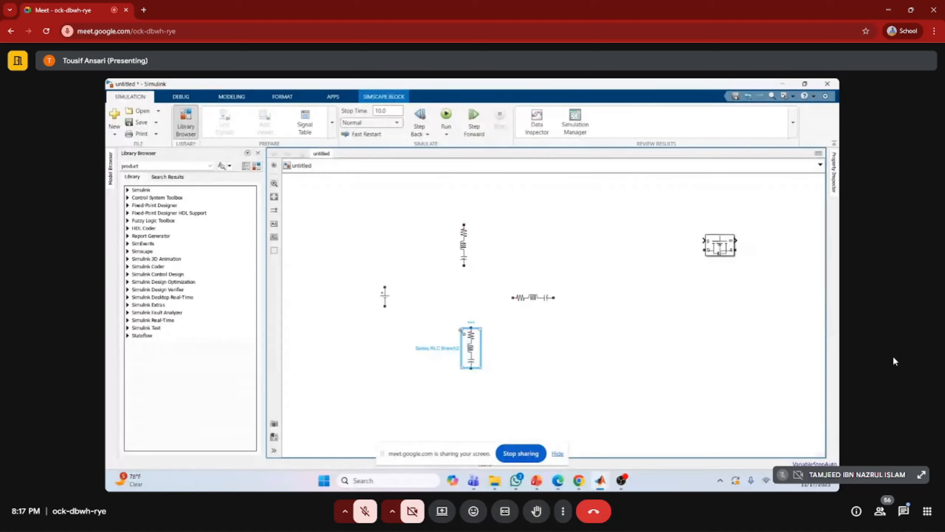
{"action": "left_click_drag", "start_coordinate": [470, 348], "coordinate": [463, 340]}
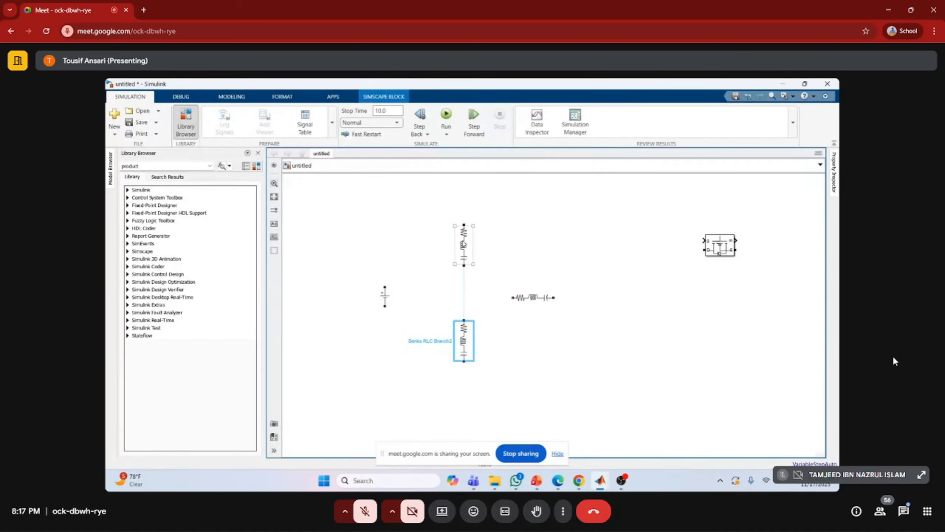
Change the upper vertical RLC branch to type C with a capacitance of 47e-6 F
{"action": "left_click", "coordinate": [464, 244]}
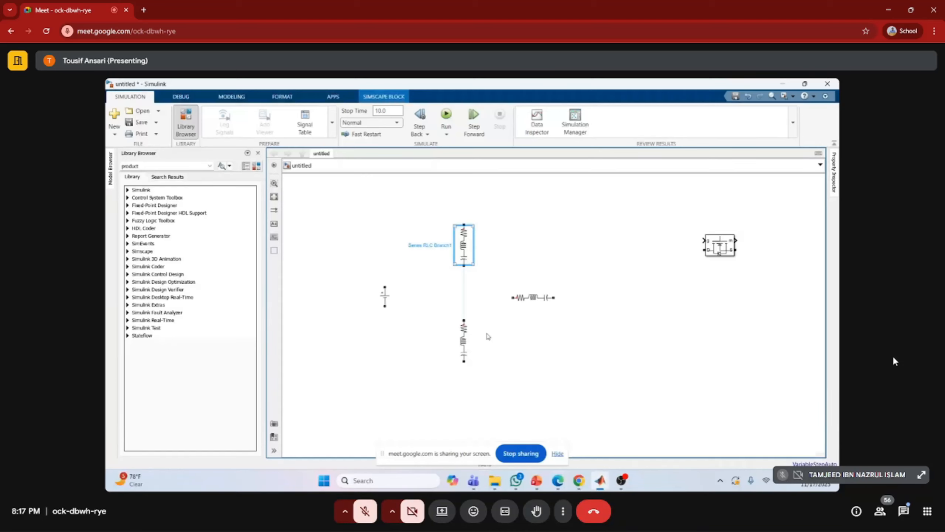
{"action": "left_click", "coordinate": [558, 207]}
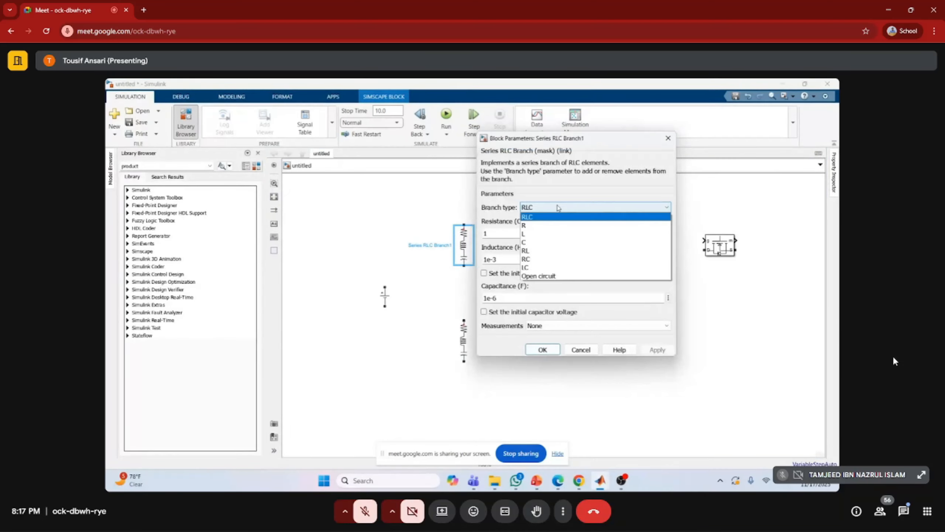
{"action": "left_click", "coordinate": [540, 242]}
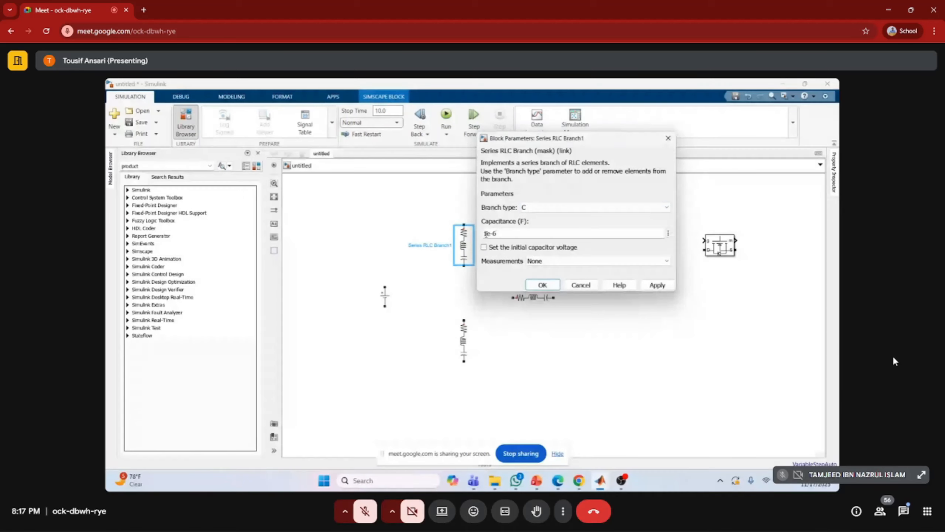
{"action": "left_click_drag", "start_coordinate": [484, 233], "coordinate": [501, 235]}
{"action": "type", "text": "4"}
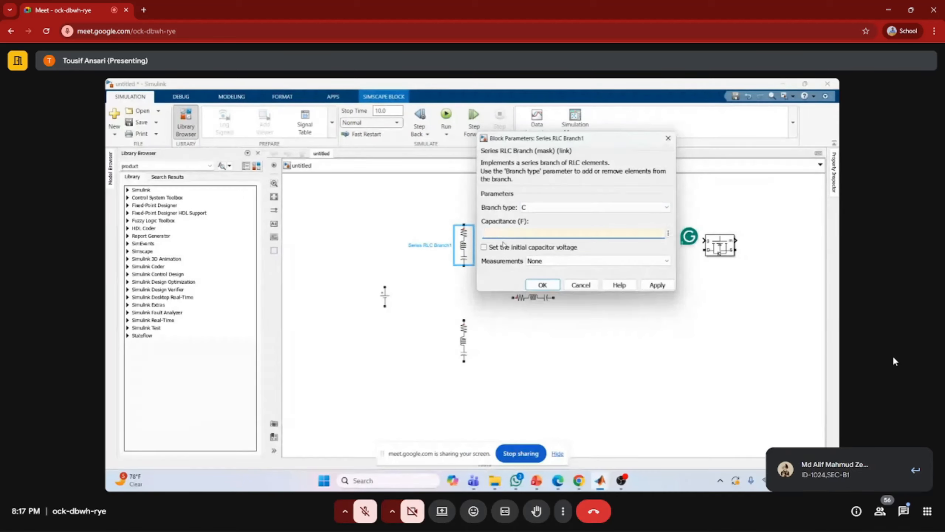
{"action": "type", "text": "7"}
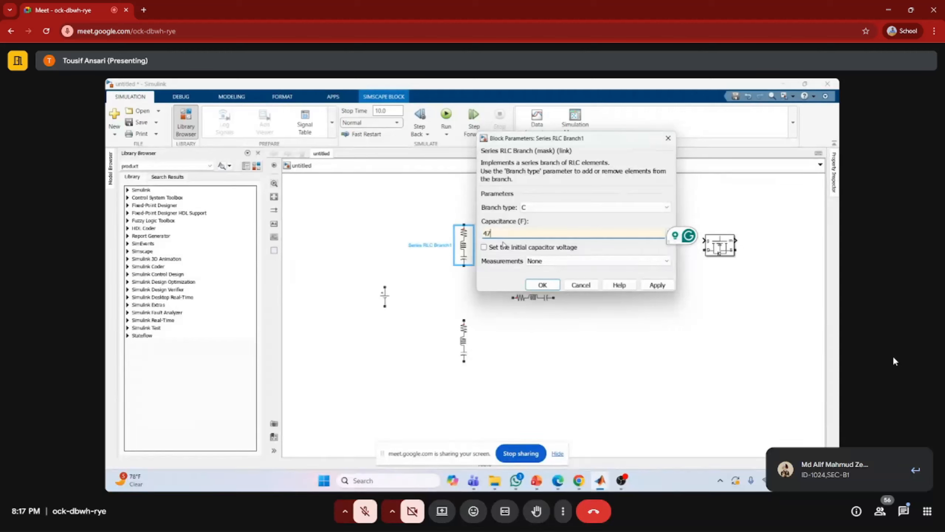
{"action": "type", "text": "e-6"}
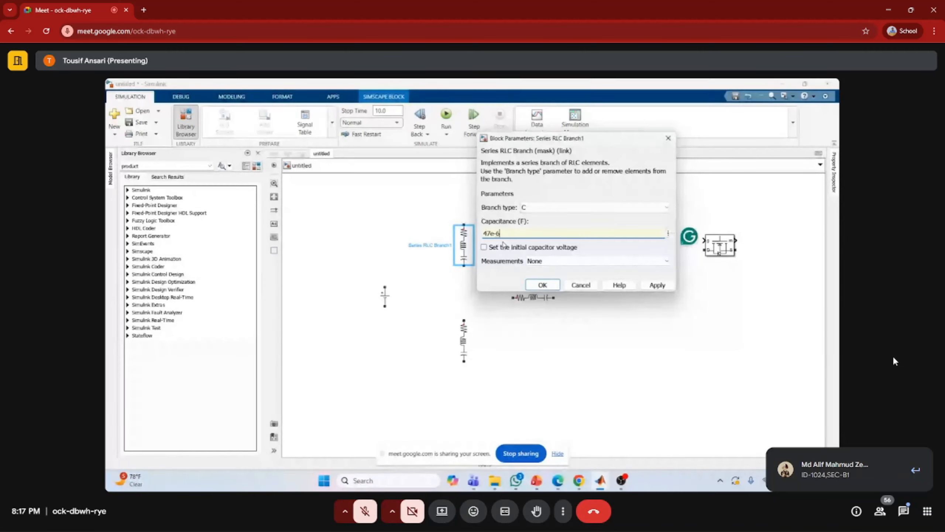
{"action": "left_click", "coordinate": [542, 285]}
Change the lower vertical RLC branch to type C with a capacitance of 47e-6 F
{"action": "double_click", "coordinate": [463, 339]}
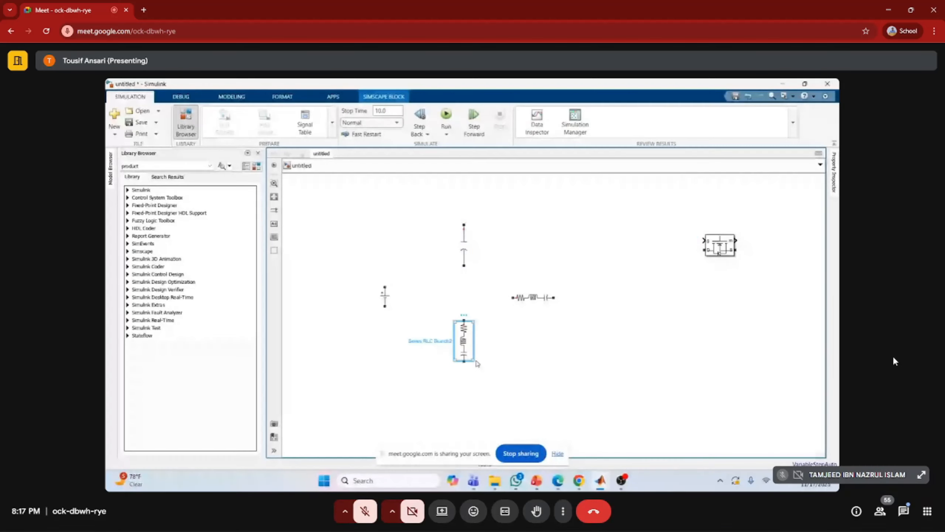
{"action": "left_click", "coordinate": [611, 302]}
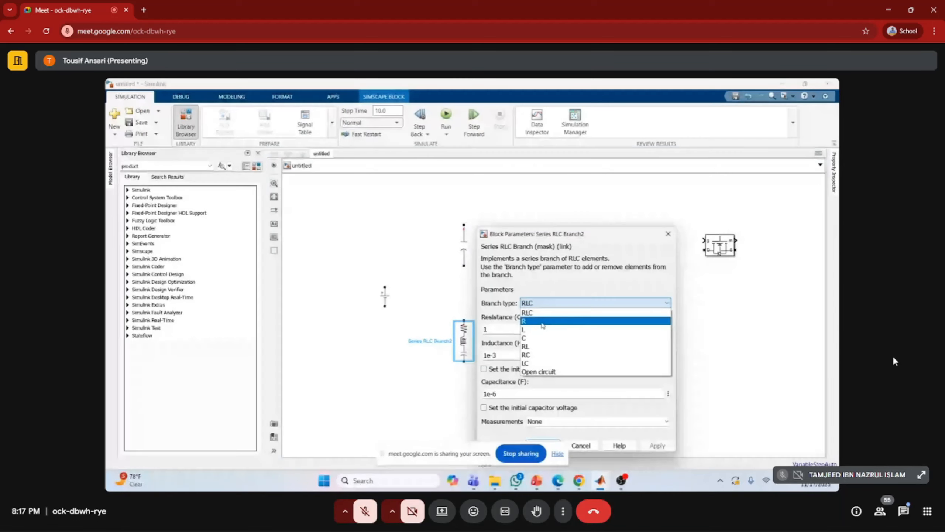
{"action": "left_click", "coordinate": [529, 336]}
{"action": "double_click", "coordinate": [509, 331]}
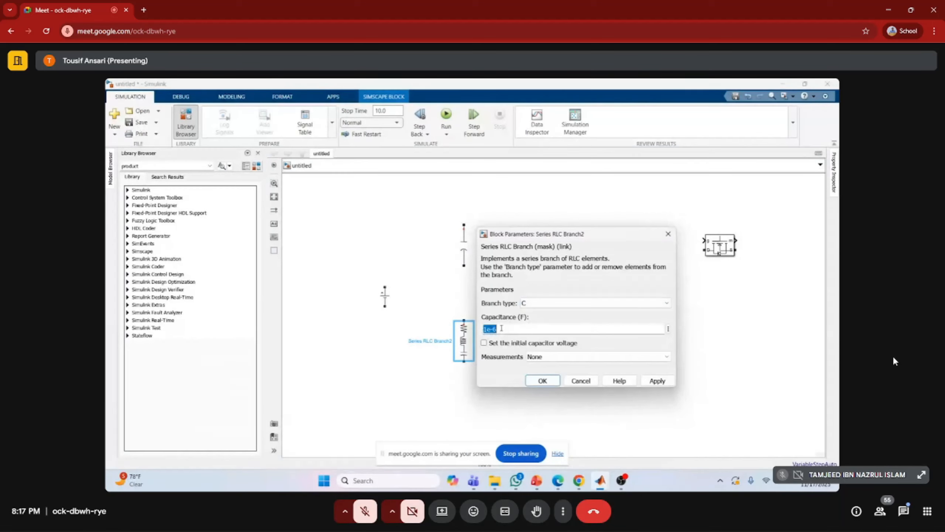
{"action": "left_click", "coordinate": [487, 330]}
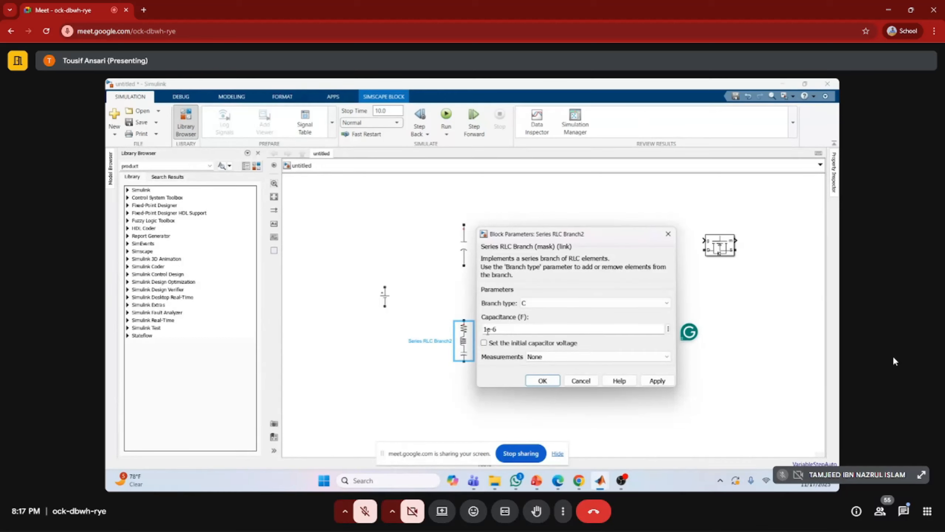
{"action": "key", "text": "BackSpace"}
{"action": "type", "text": "47"}
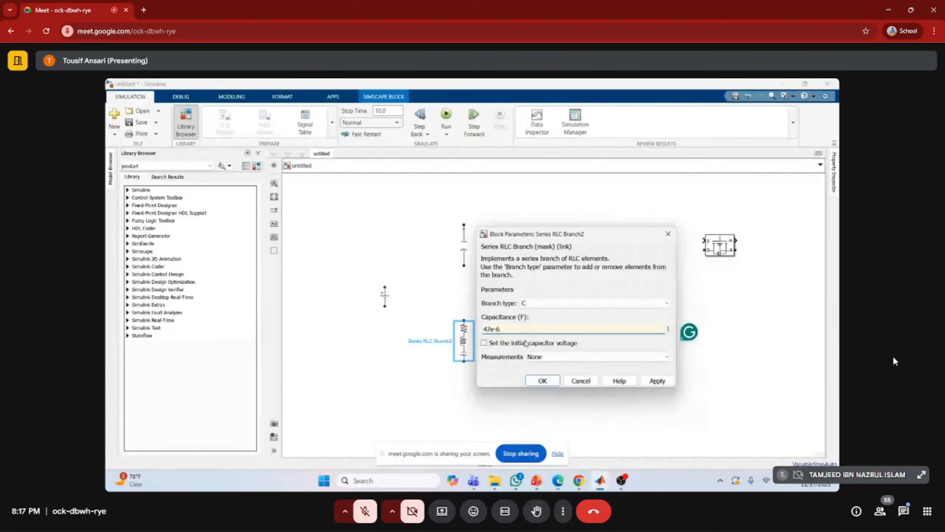
{"action": "left_click", "coordinate": [542, 381]}
Change the horizontal RLC branch to type R with a resistance of 100e3 ohms
{"action": "left_click", "coordinate": [543, 298]}
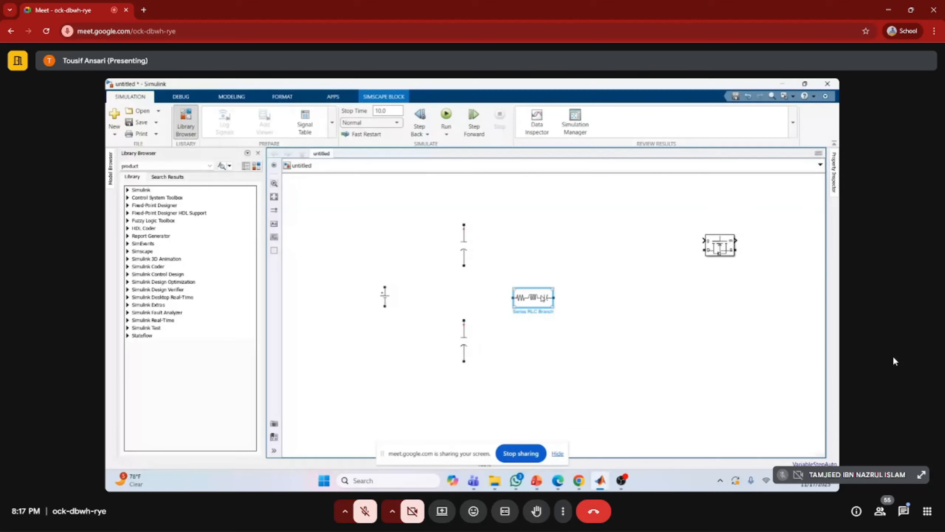
{"action": "double_click", "coordinate": [533, 297]}
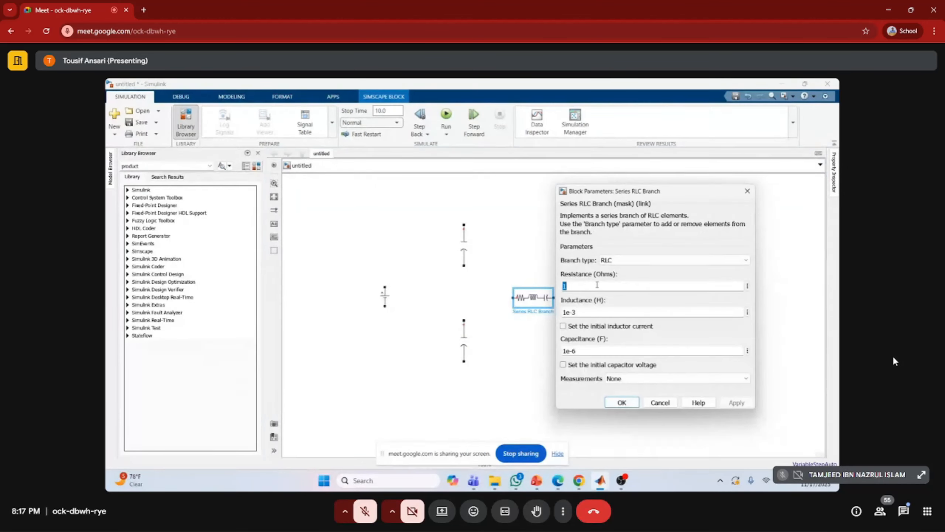
{"action": "left_click", "coordinate": [637, 262]}
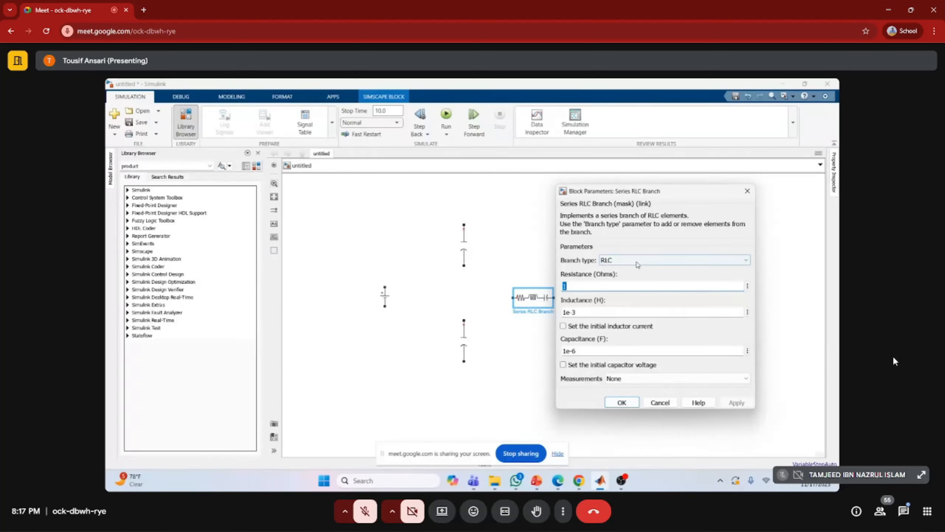
{"action": "left_click", "coordinate": [629, 276]}
{"action": "double_click", "coordinate": [577, 288]}
{"action": "key", "text": "BackSpace"}
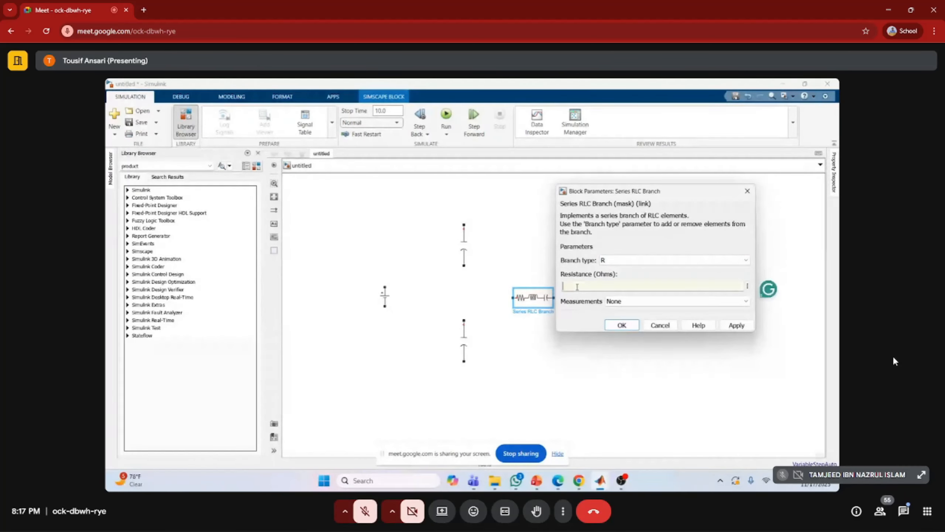
{"action": "type", "text": "1"}
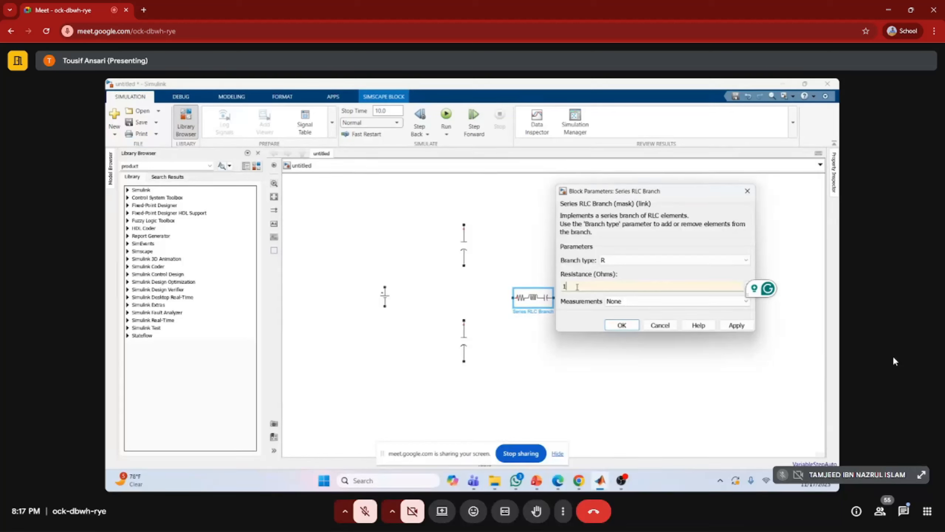
{"action": "type", "text": "00e"}
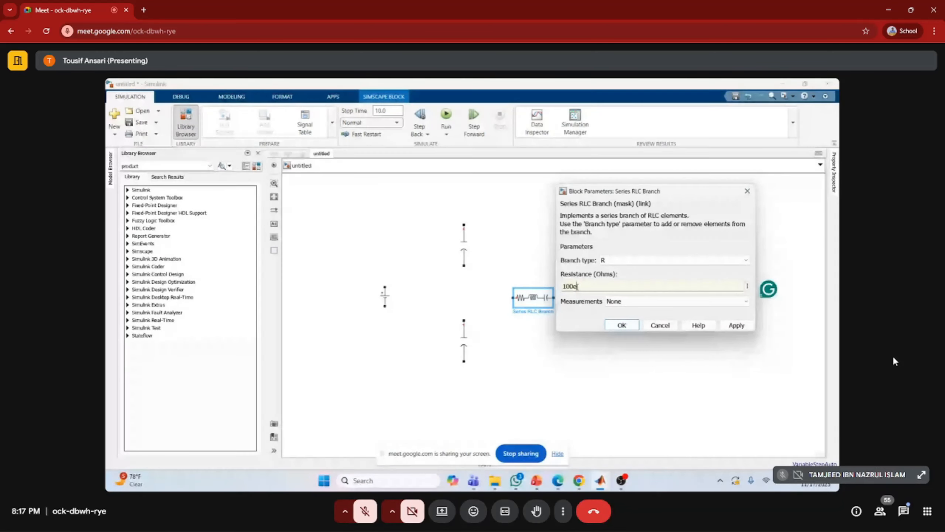
{"action": "type", "text": "3"}
{"action": "left_click", "coordinate": [622, 325]}
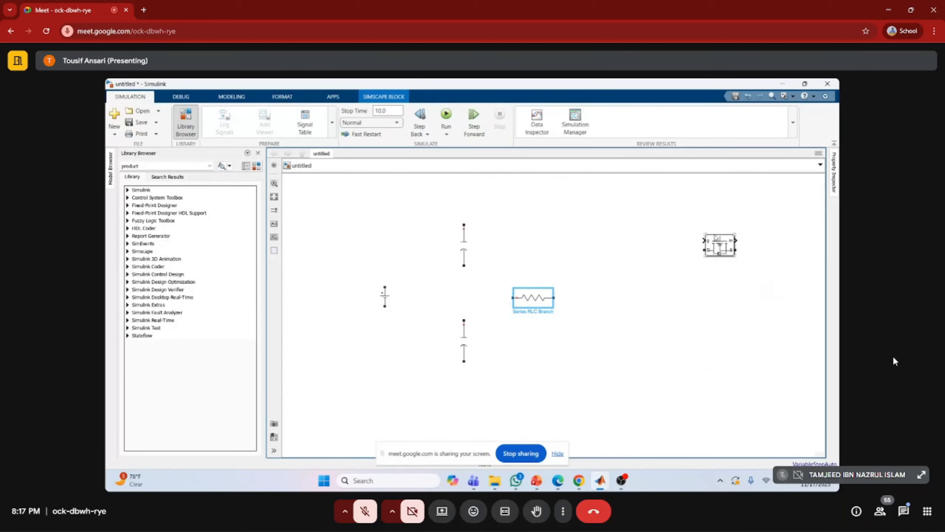
Rotate and flip the Mosfet so its gate and drain ports face up, and place it level with the upper capacitor
{"action": "left_click", "coordinate": [720, 246]}
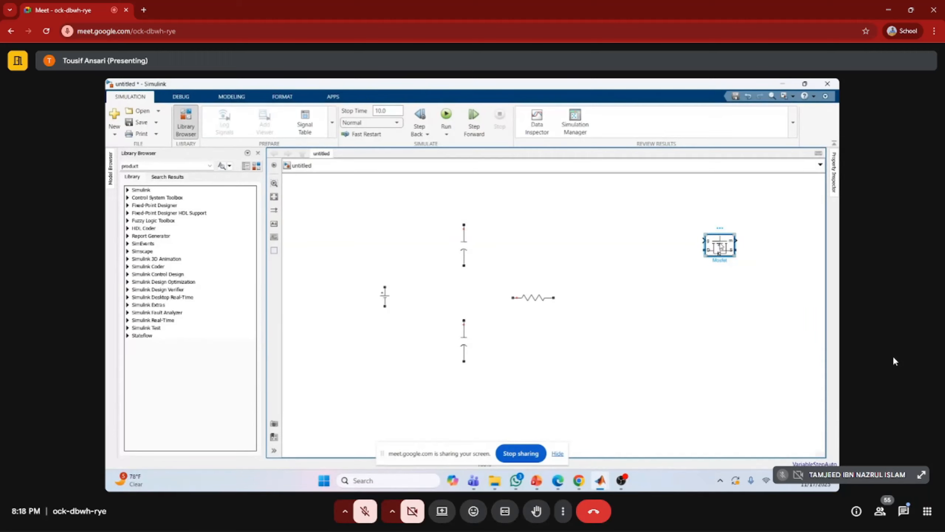
{"action": "key", "text": "ctrl+r"}
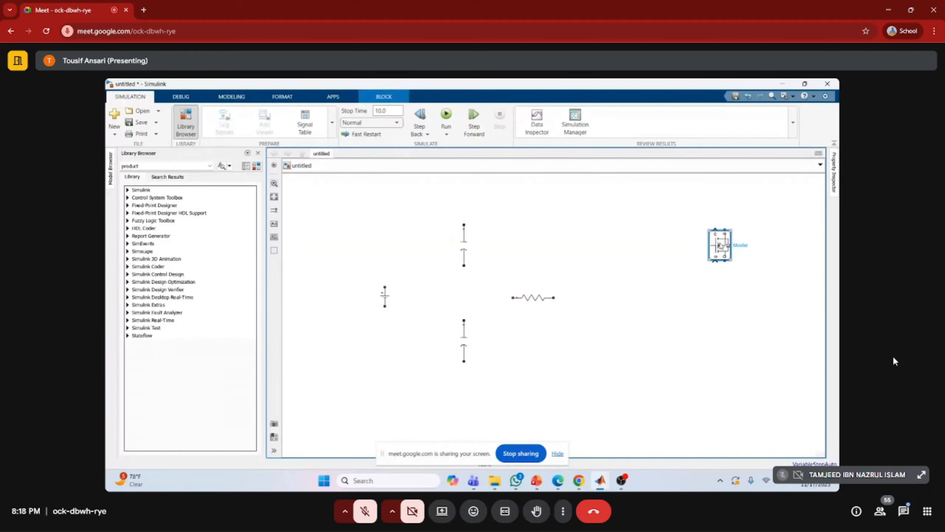
{"action": "key", "text": "ctrl+i"}
{"action": "key", "text": "ctrl+r"}
{"action": "key", "text": "ctrl+r"}
{"action": "left_click_drag", "start_coordinate": [720, 246], "coordinate": [679, 243]}
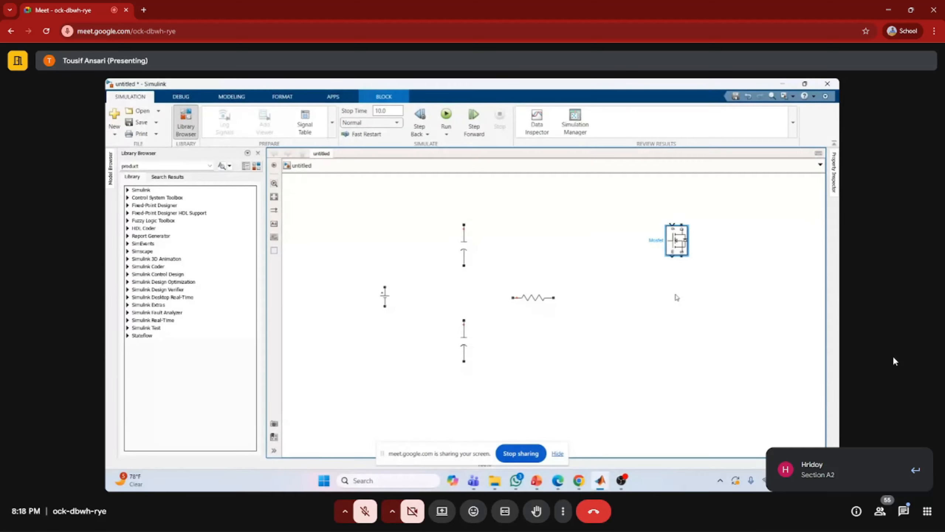
Copy the Mosfet and paste the duplicate directly below it, level with the lower capacitor
{"action": "key", "text": "ctrl+c"}
{"action": "key", "text": "ctrl+v"}
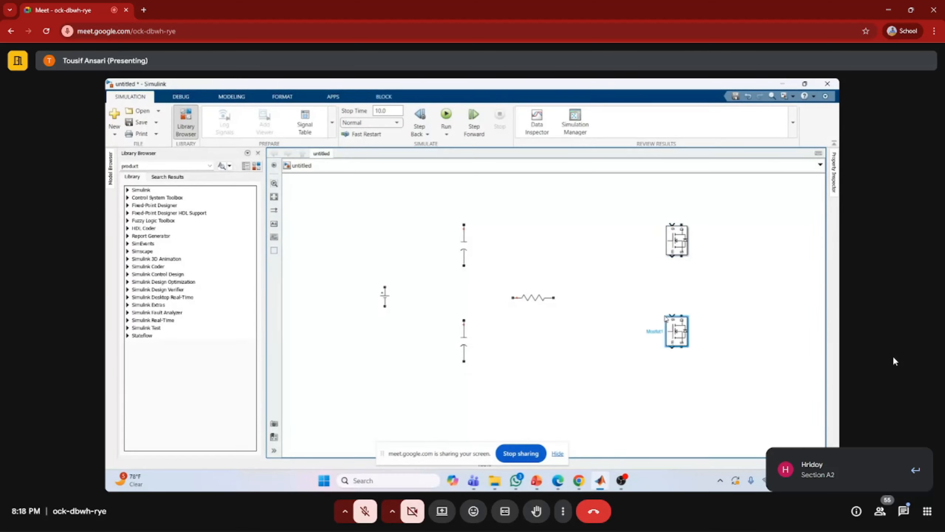
{"action": "left_click", "coordinate": [670, 238]}
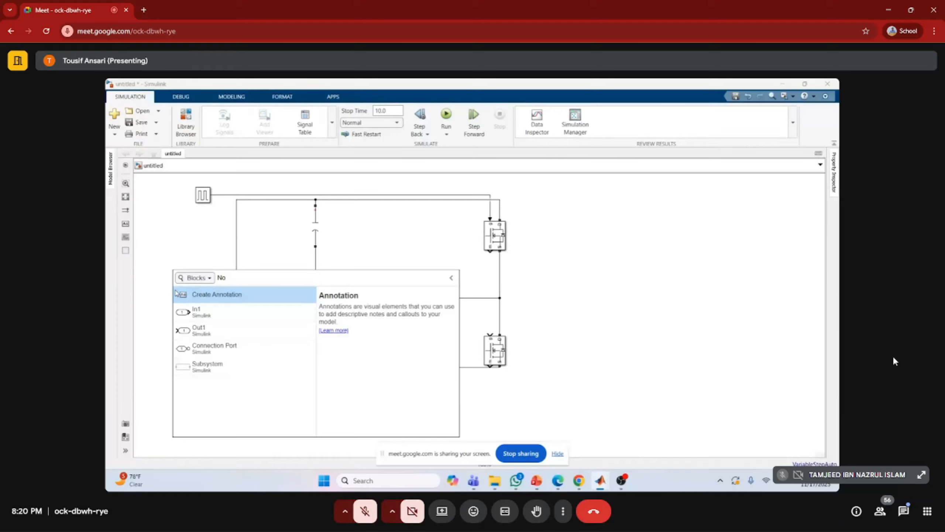
Search the blocks for "Logical" and insert a Logical Operator block in the empty area beside the voltage source
{"action": "type", "text": "t"}
{"action": "key", "text": "BackSpace"}
{"action": "key", "text": "BackSpace"}
{"action": "key", "text": "BackSpace"}
{"action": "type", "text": "Logi"}
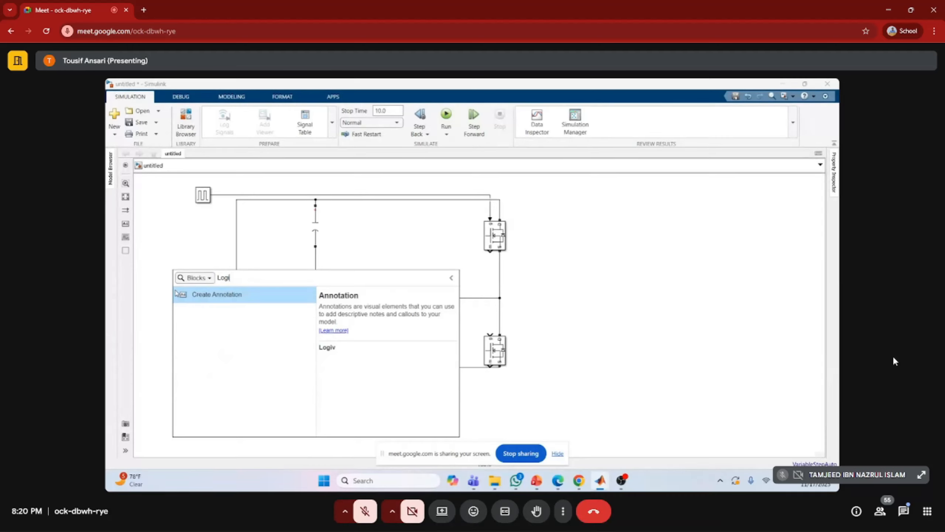
{"action": "type", "text": "vcal"}
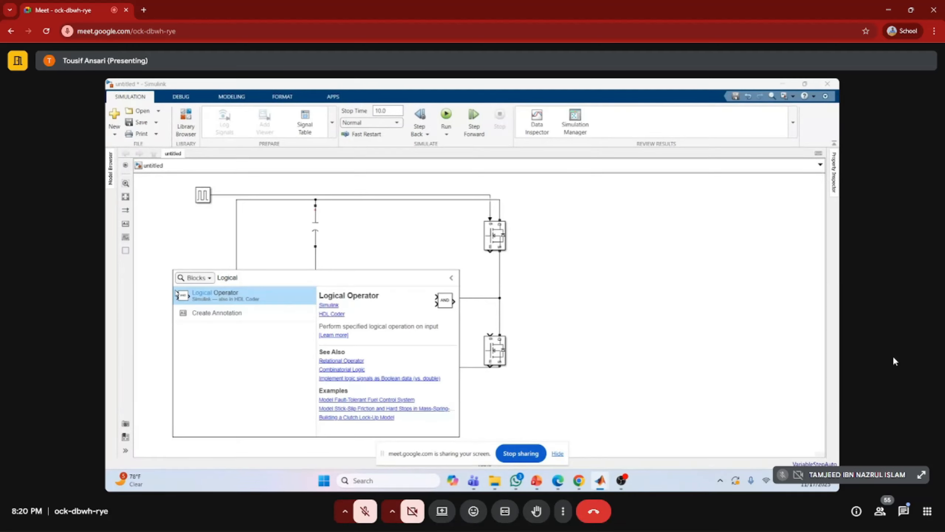
{"action": "key", "text": "Return"}
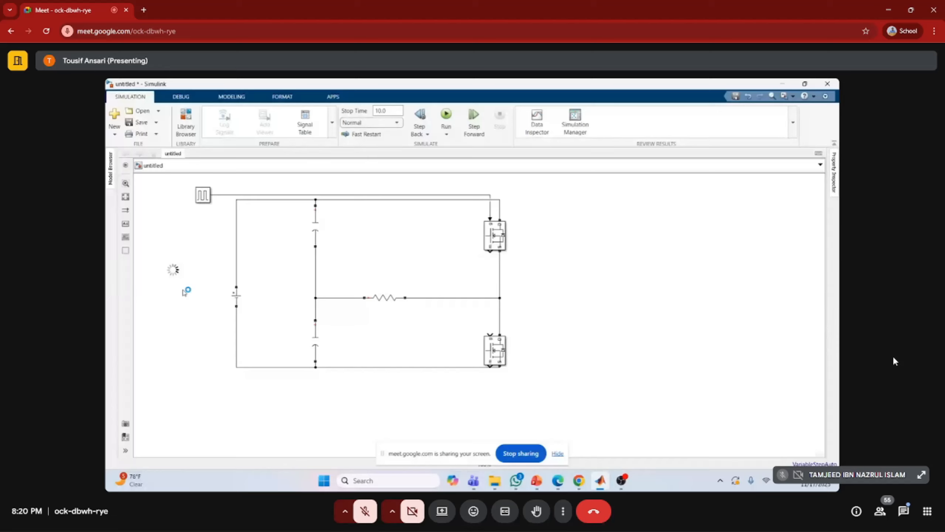
Set the Logical Operator block's operator to NOT
{"action": "double_click", "coordinate": [171, 271]}
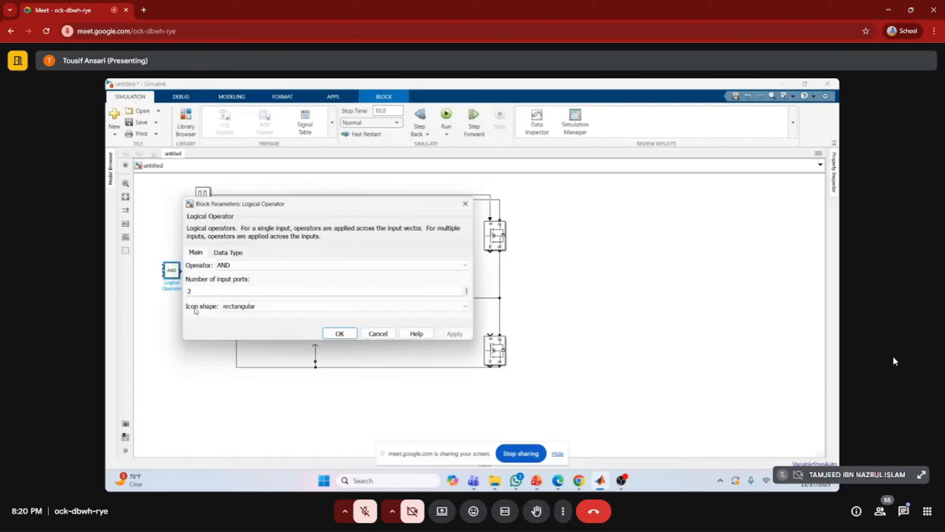
{"action": "left_click", "coordinate": [260, 264]}
{"action": "left_click", "coordinate": [246, 323]}
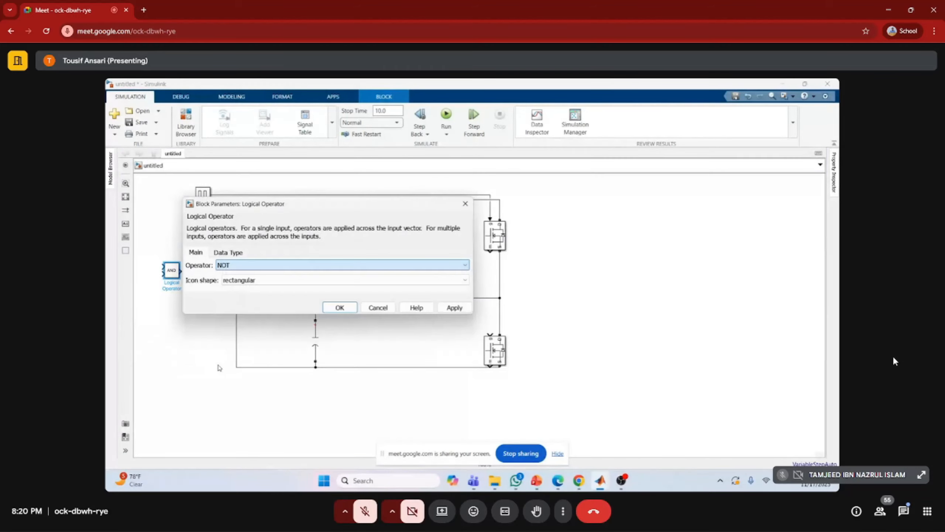
{"action": "left_click", "coordinate": [340, 307]}
Place the NOT block between the voltage source and upper capacitor, wiring its input to the Pulse Generator line and output to the lower Mosfet's gate
{"action": "left_click_drag", "start_coordinate": [172, 271], "coordinate": [291, 256]}
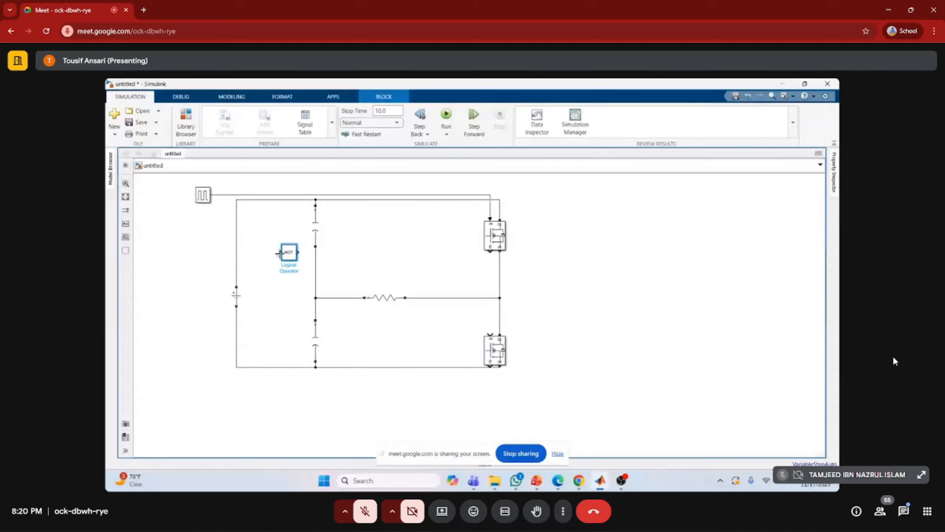
{"action": "left_click_drag", "start_coordinate": [279, 253], "coordinate": [223, 195]}
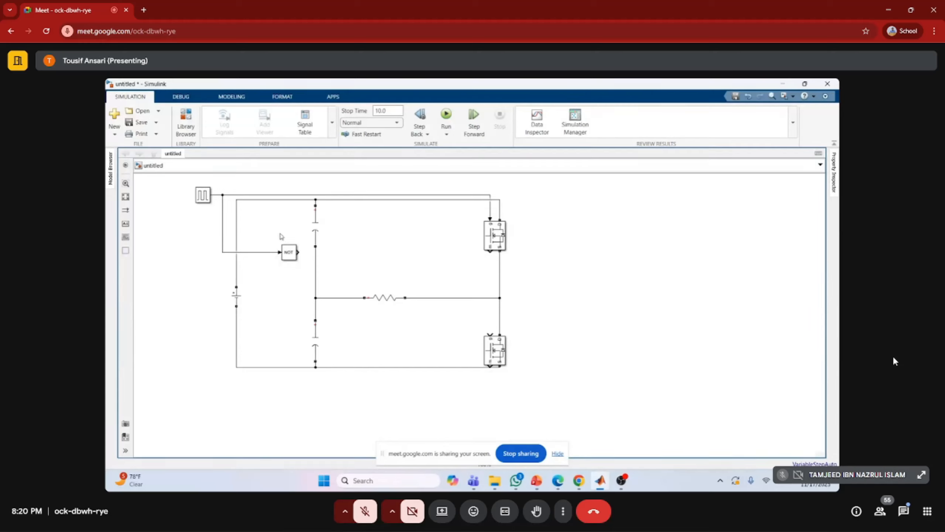
{"action": "mouse_move", "coordinate": [298, 252]}
{"action": "left_mouse_down"}
{"action": "mouse_move", "coordinate": [363, 253]}
{"action": "mouse_move", "coordinate": [487, 332]}
{"action": "mouse_move", "coordinate": [467, 333]}
{"action": "mouse_move", "coordinate": [486, 334]}
{"action": "mouse_move", "coordinate": [469, 323]}
{"action": "mouse_move", "coordinate": [492, 331]}
{"action": "left_mouse_up"}
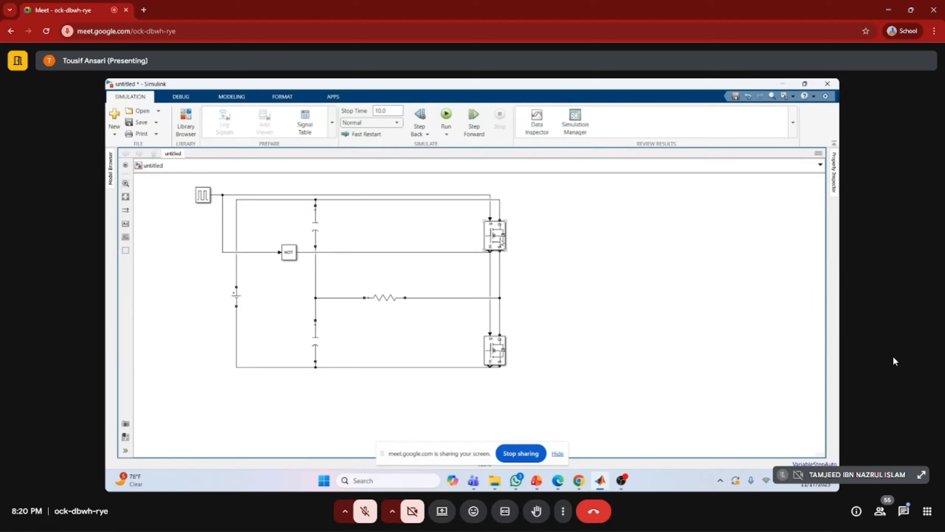
Turn off the measurement port of the upper Mosfet in its block parameters
{"action": "left_click", "coordinate": [499, 242]}
{"action": "double_click", "coordinate": [502, 242]}
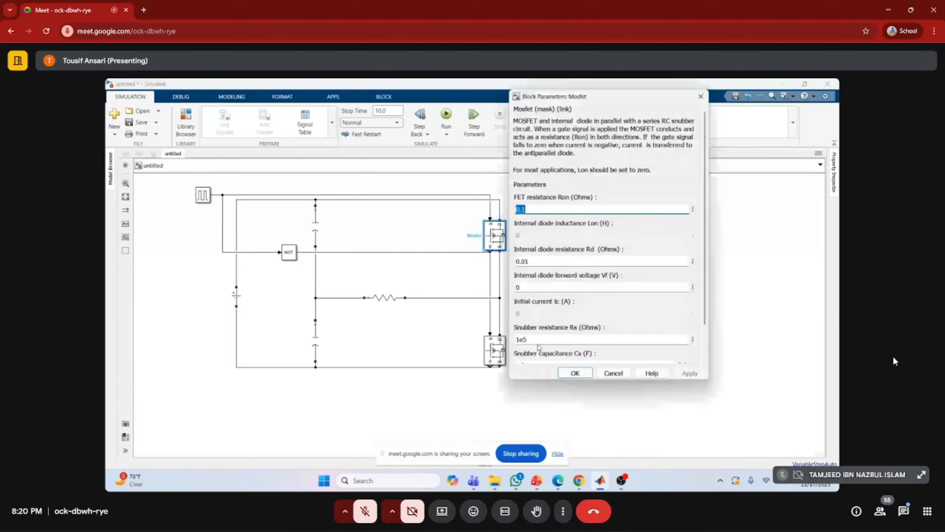
{"action": "scroll", "coordinate": [538, 346], "scroll_direction": "down", "scroll_amount": 3}
{"action": "left_click", "coordinate": [517, 343]}
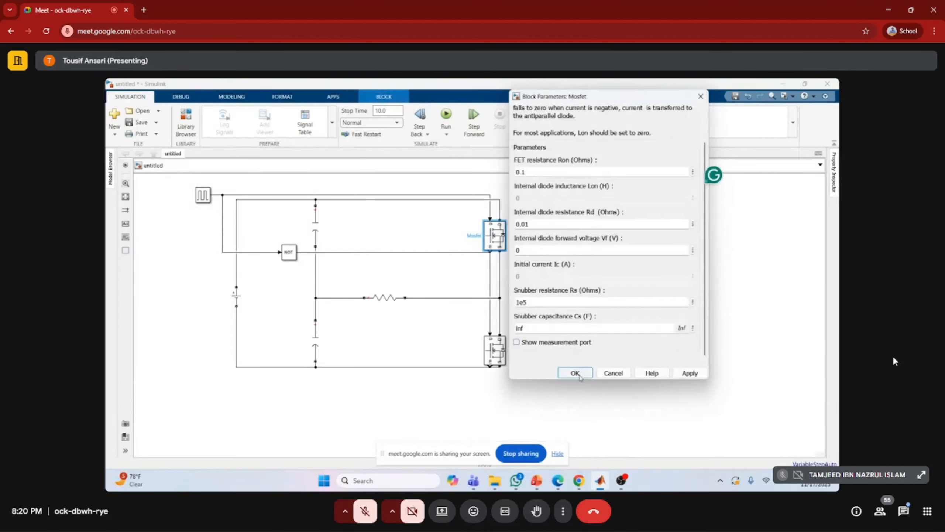
{"action": "left_click", "coordinate": [575, 372]}
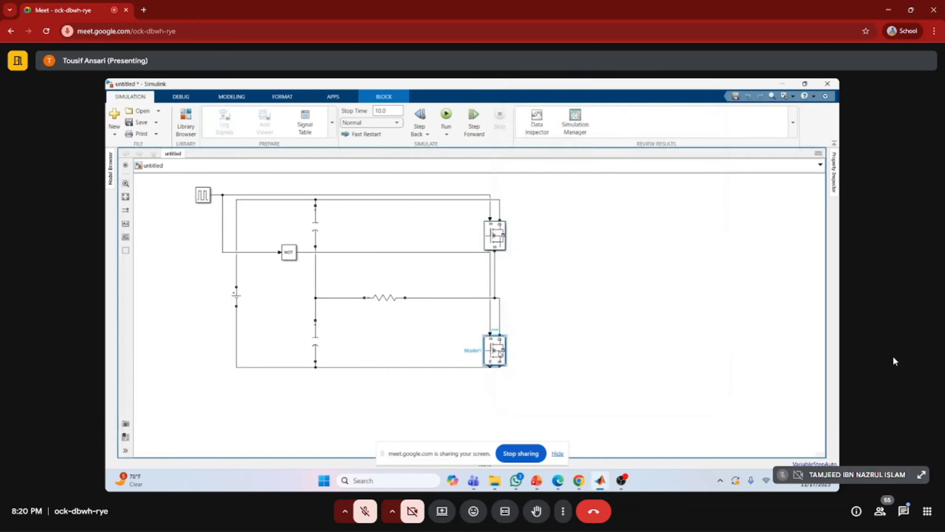
Turn off the measurement port of the lower Mosfet as well
{"action": "double_click", "coordinate": [495, 350]}
{"action": "scroll", "coordinate": [595, 335], "scroll_direction": "down", "scroll_amount": 3}
{"action": "left_click", "coordinate": [516, 429]}
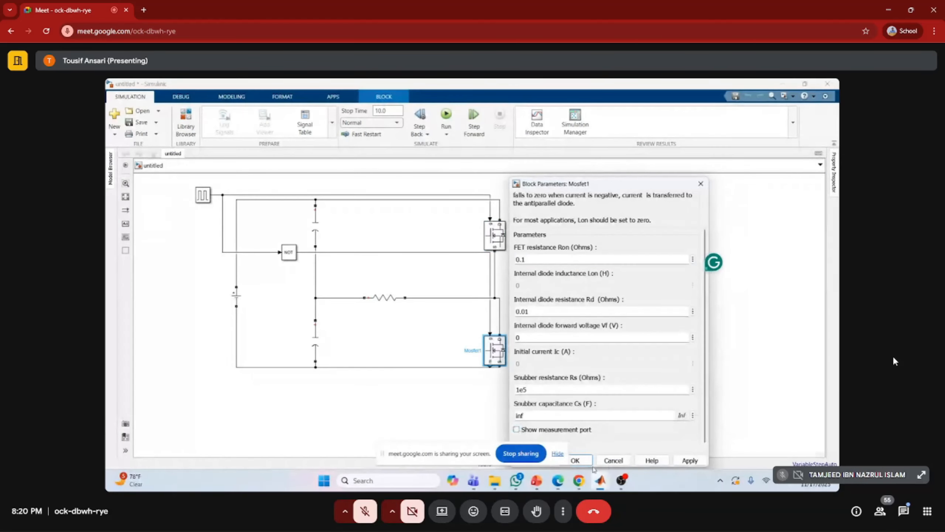
{"action": "left_click", "coordinate": [576, 460]}
{"action": "left_click", "coordinate": [568, 332]}
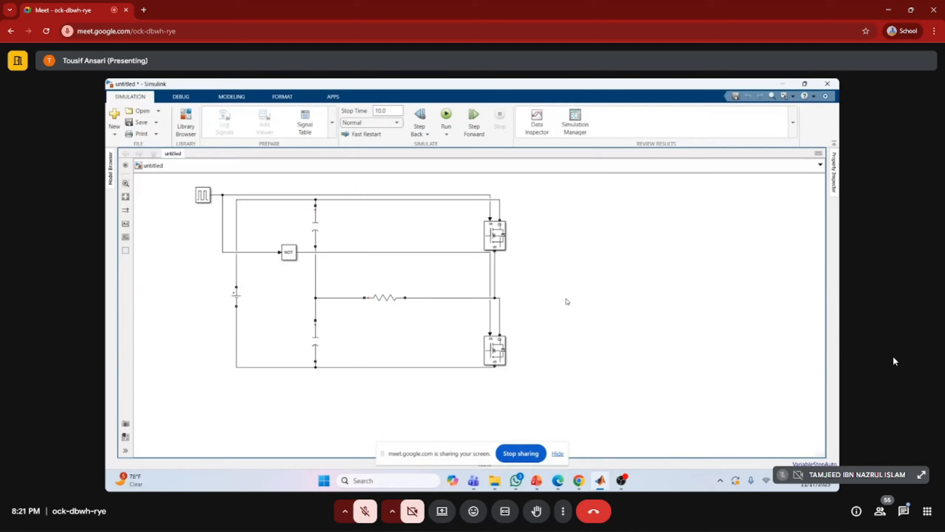
Search the blocks for "measure" and insert a Voltage Measurement block in the empty area beside the Mosfets
{"action": "double_click", "coordinate": [554, 302]}
{"action": "type", "text": "m"}
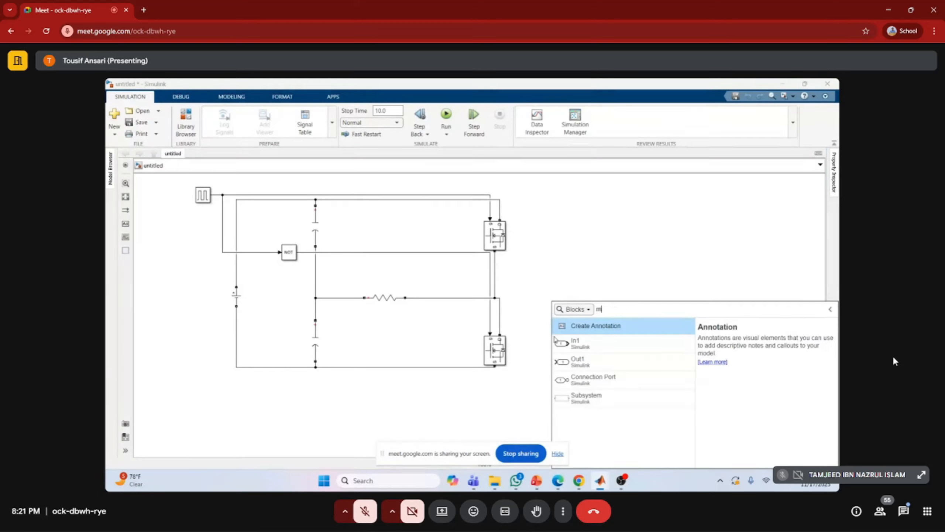
{"action": "type", "text": "easure"}
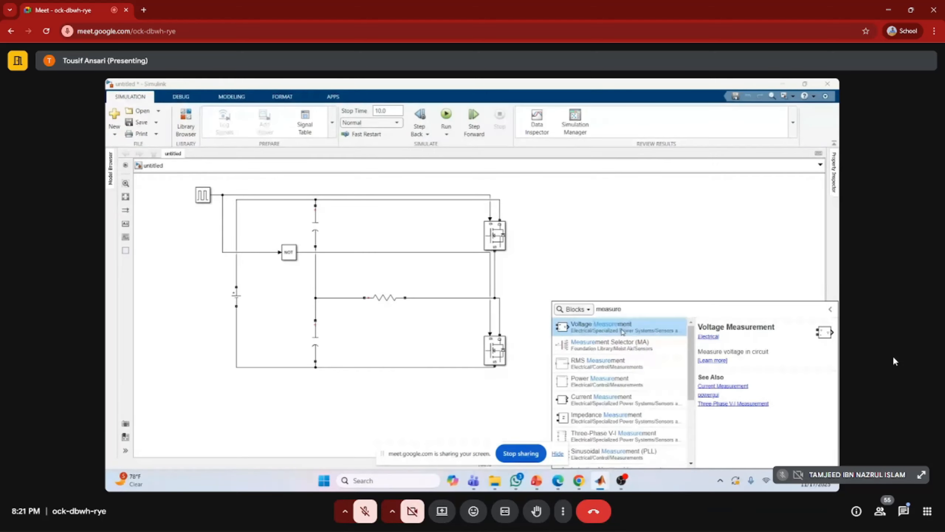
{"action": "left_click", "coordinate": [623, 332]}
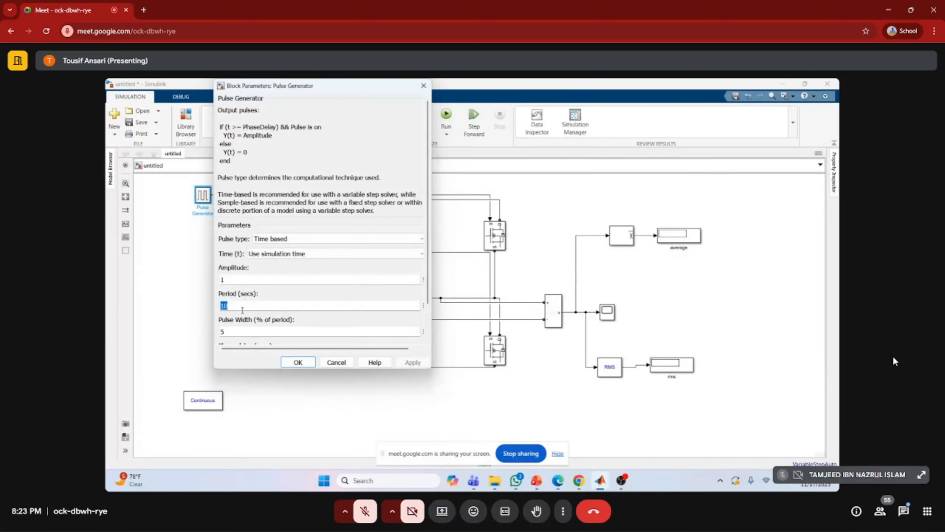
Set the Pulse Generator's period to 0.5 s and its pulse width to 50 % of the period, and start saving the model
{"action": "type", "text": "0.5"}
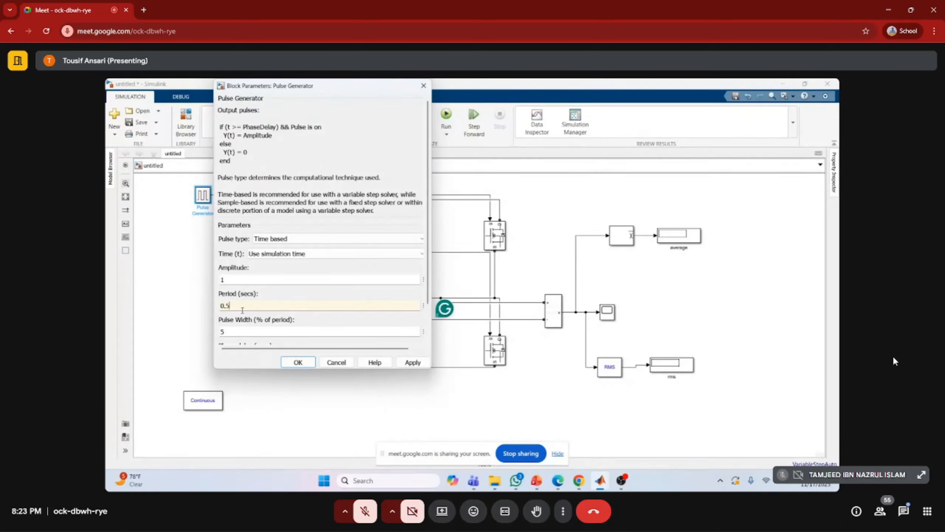
{"action": "scroll", "coordinate": [243, 310], "scroll_direction": "down", "scroll_amount": 2}
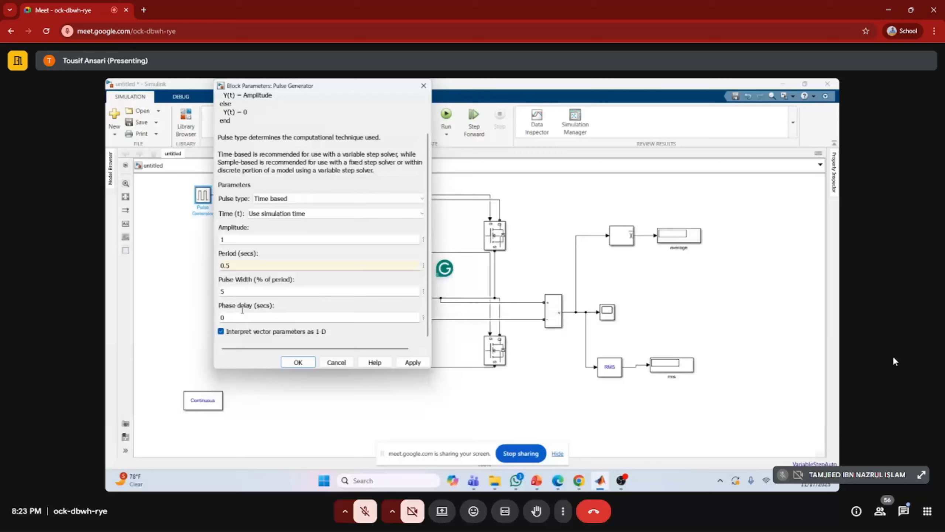
{"action": "double_click", "coordinate": [233, 290]}
{"action": "type", "text": "50"}
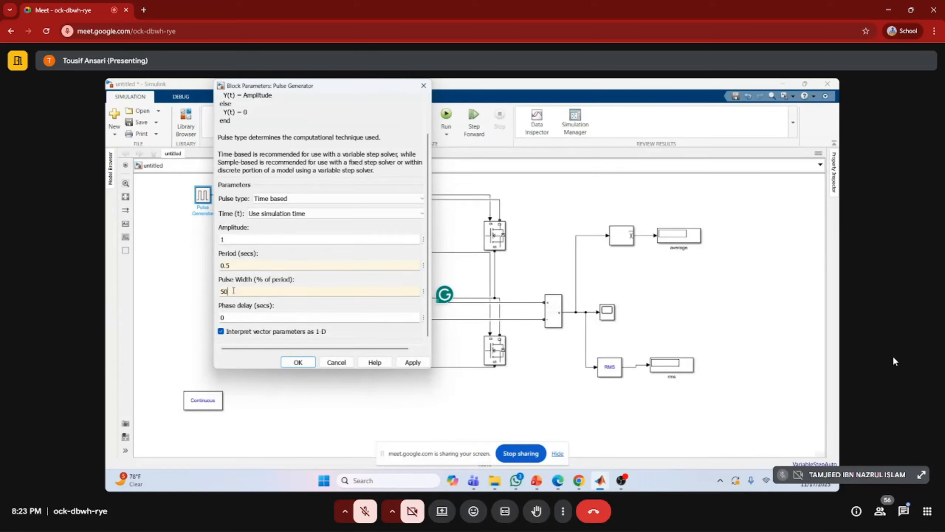
{"action": "left_click", "coordinate": [294, 362]}
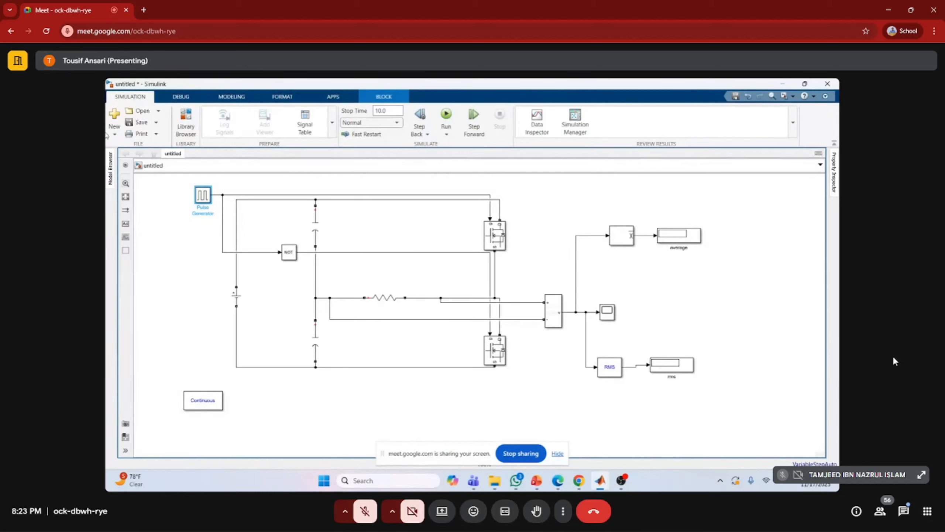
{"action": "left_click", "coordinate": [140, 122]}
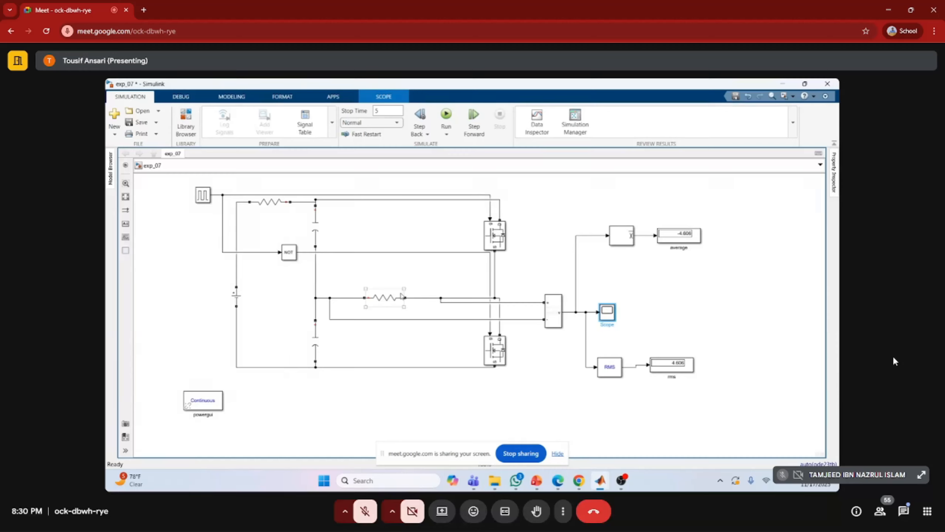
{"action": "left_click", "coordinate": [383, 298]}
{"action": "left_click", "coordinate": [336, 247]}
{"action": "left_click", "coordinate": [400, 298]}
{"action": "left_click", "coordinate": [398, 314]}
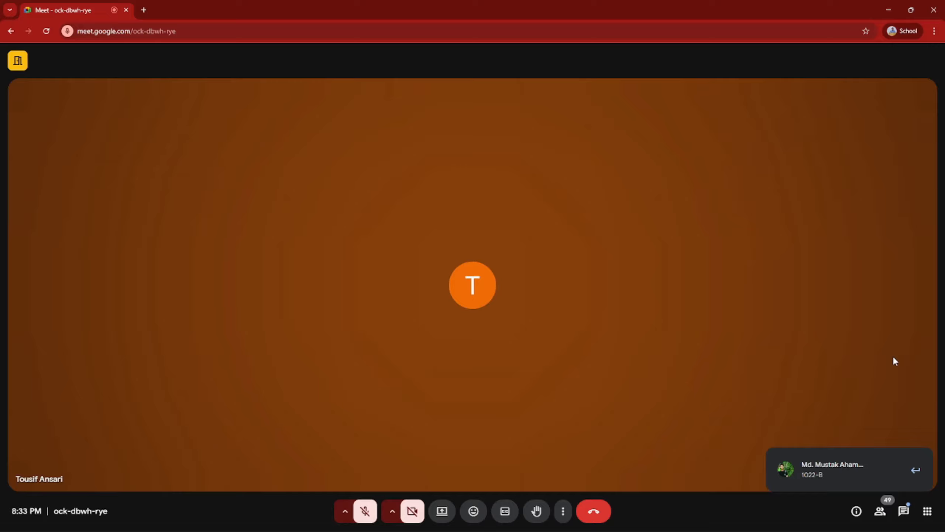
Examine the Google Meet participant list and read through the in-call messages from the earliest to the latest
{"action": "left_click", "coordinate": [880, 511]}
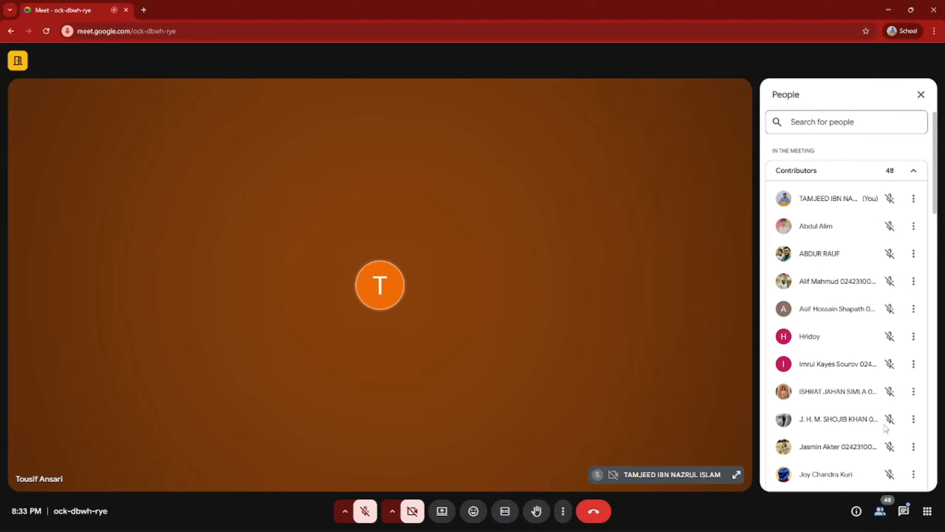
{"action": "left_click", "coordinate": [903, 514]}
{"action": "scroll", "coordinate": [811, 302], "scroll_direction": "up", "scroll_amount": 15}
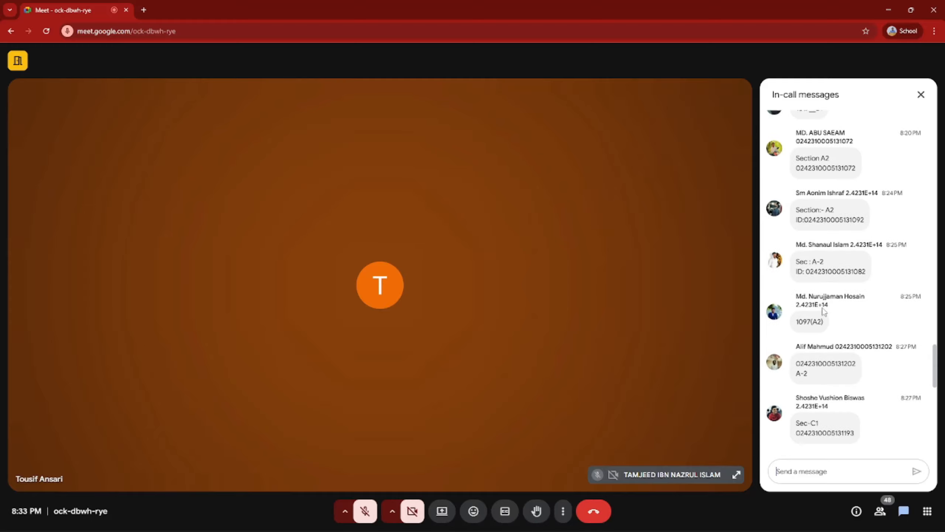
{"action": "scroll", "coordinate": [823, 306], "scroll_direction": "up", "scroll_amount": 15}
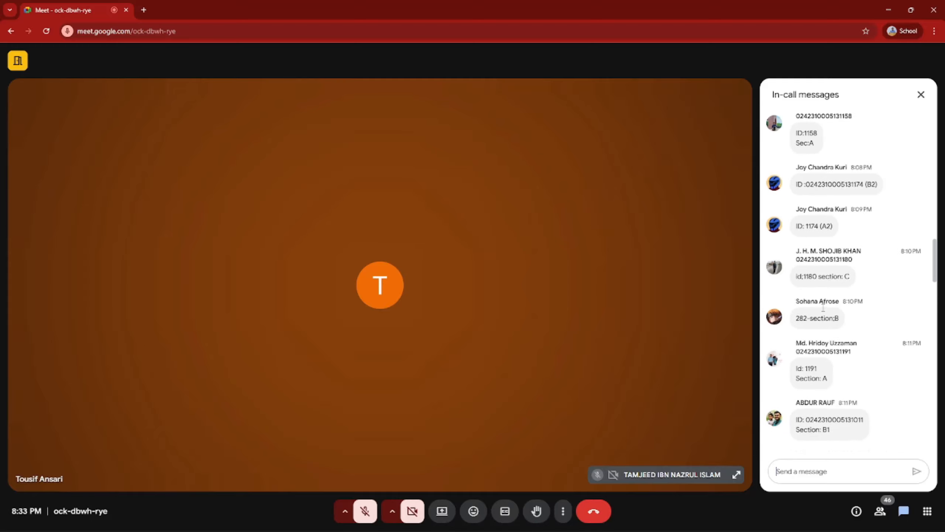
{"action": "scroll", "coordinate": [823, 306], "scroll_direction": "up", "scroll_amount": 10}
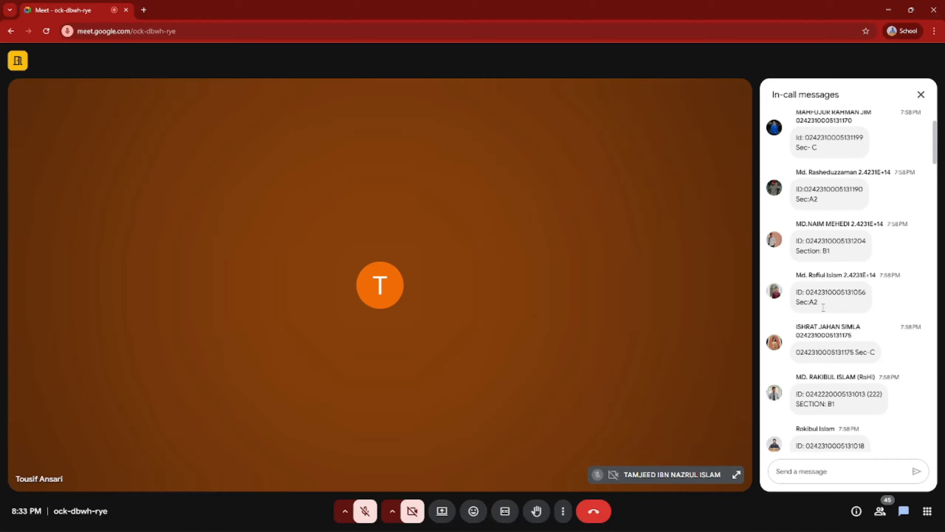
{"action": "scroll", "coordinate": [823, 306], "scroll_direction": "down", "scroll_amount": 10}
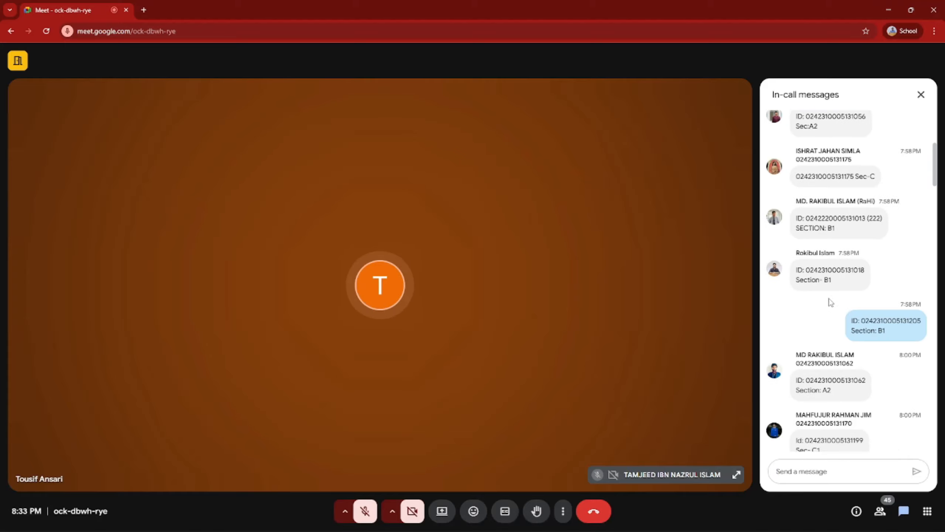
{"action": "scroll", "coordinate": [830, 305], "scroll_direction": "down", "scroll_amount": 20}
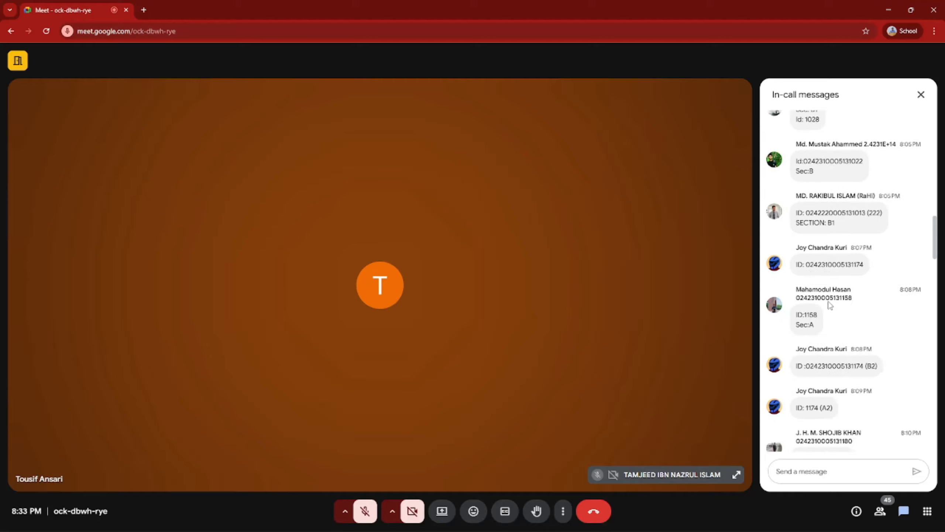
{"action": "scroll", "coordinate": [828, 305], "scroll_direction": "down", "scroll_amount": 5}
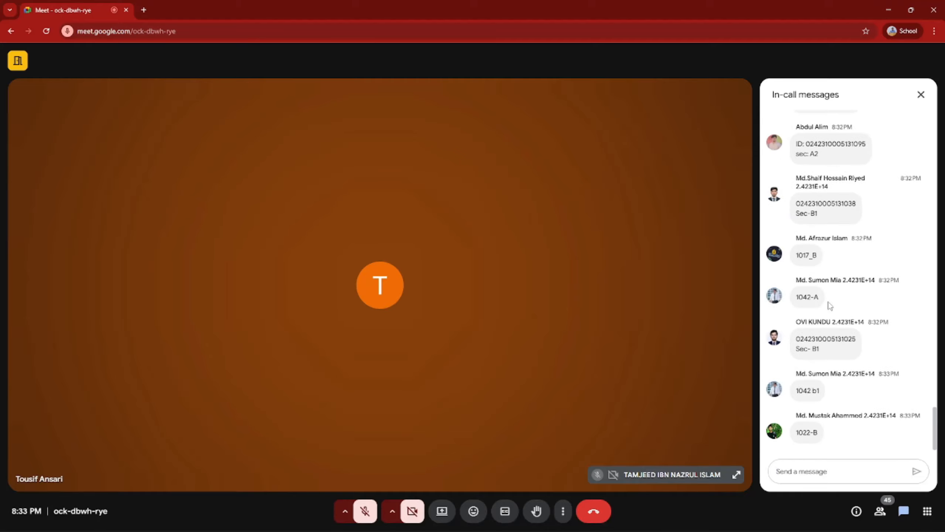
Close the in-call messages and leave the meeting
{"action": "left_click", "coordinate": [921, 96]}
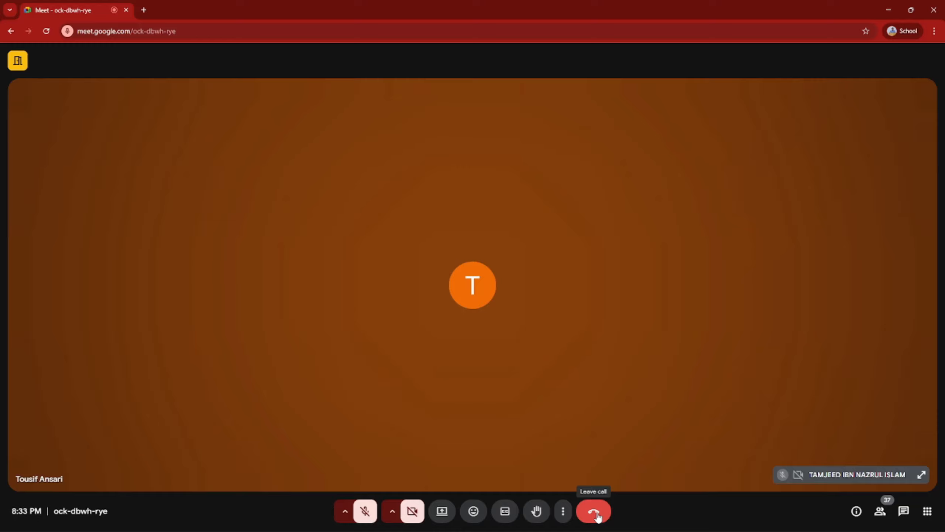
{"action": "left_click", "coordinate": [598, 517]}
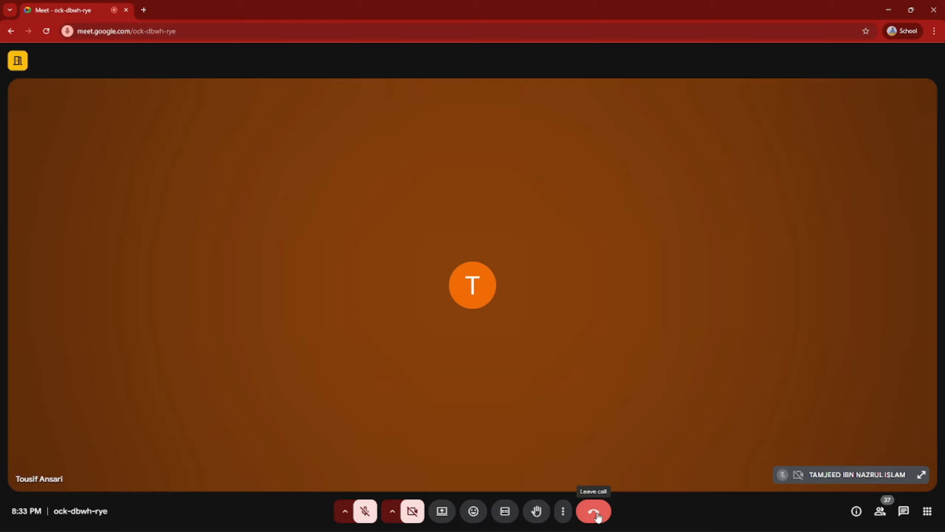